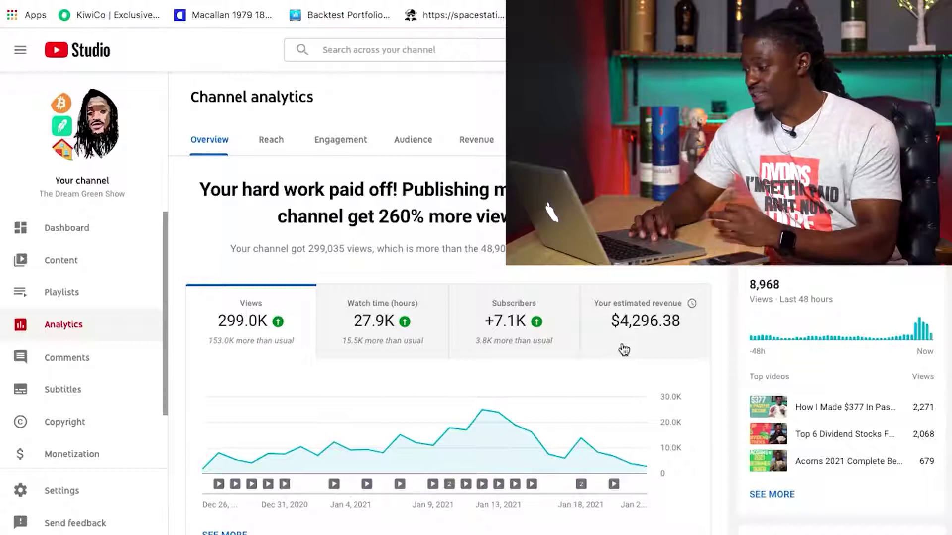
Review the channel's estimated revenue and other overview metrics in the YouTube Studio channel analytics
mouse_move(641, 333)
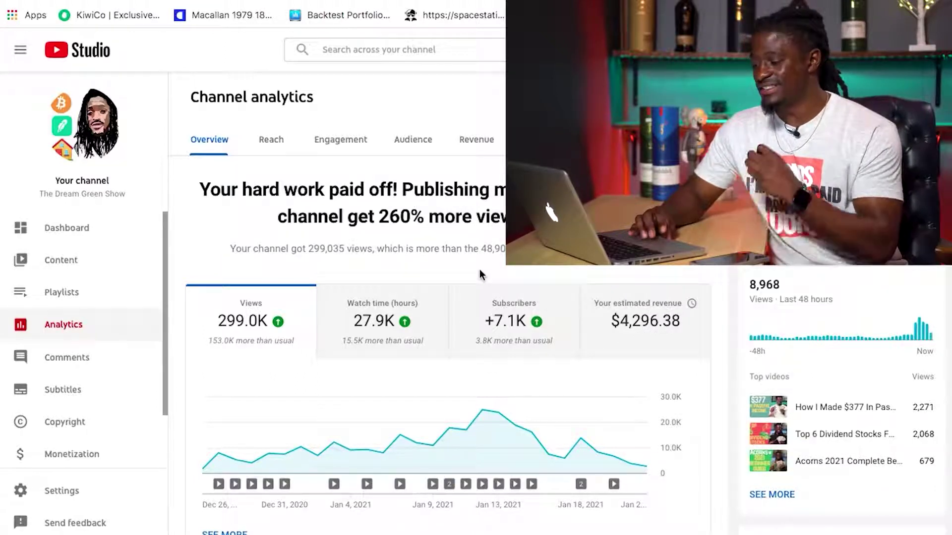
scroll(480, 270, down, 1)
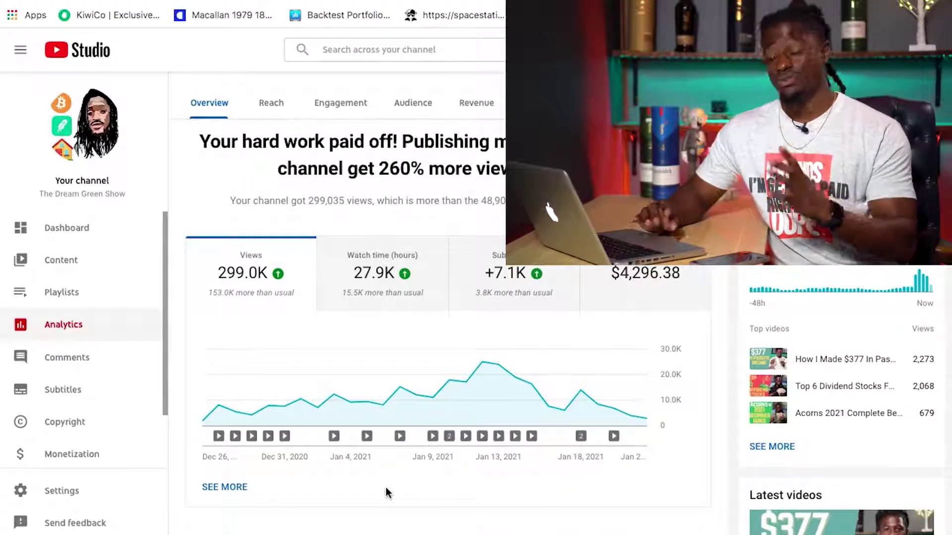
scroll(386, 486, down, 4)
scroll(386, 488, up, 5)
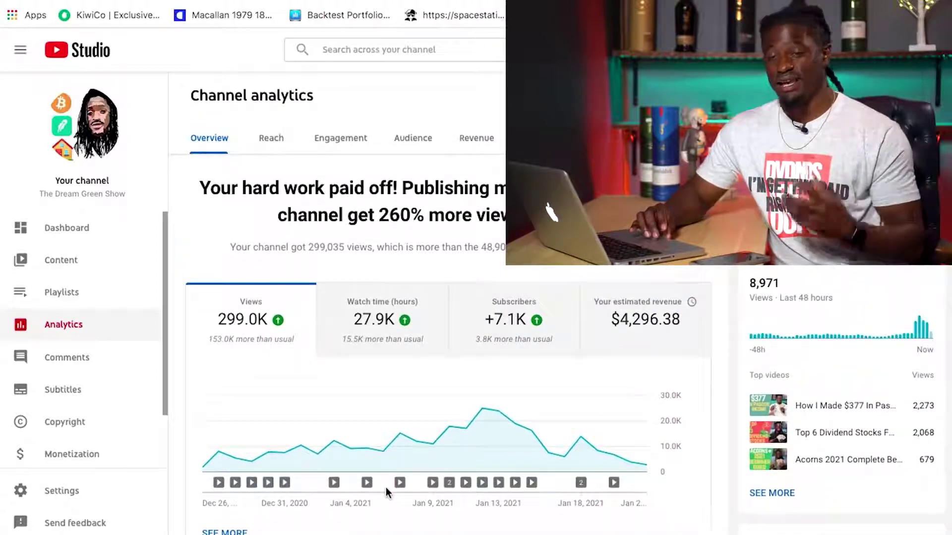
scroll(388, 492, down, 1)
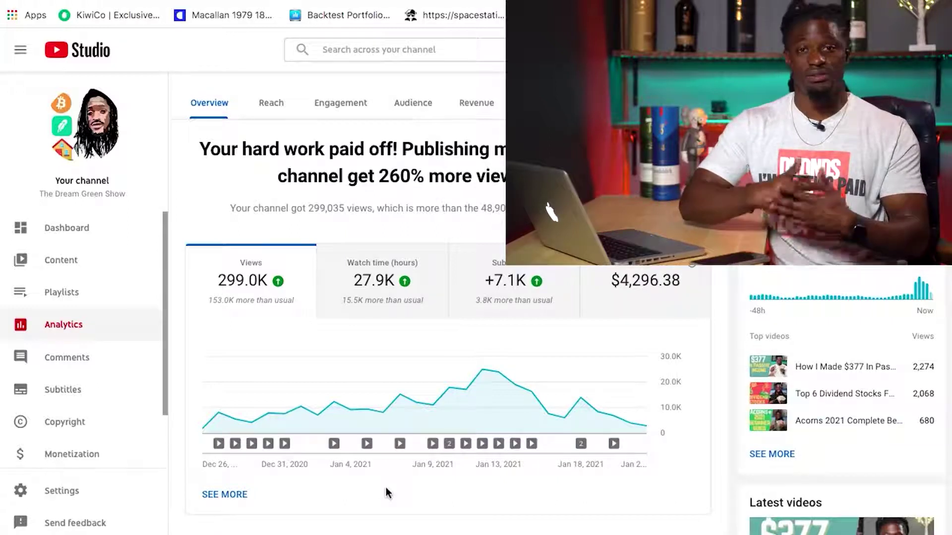
scroll(384, 493, up, 2)
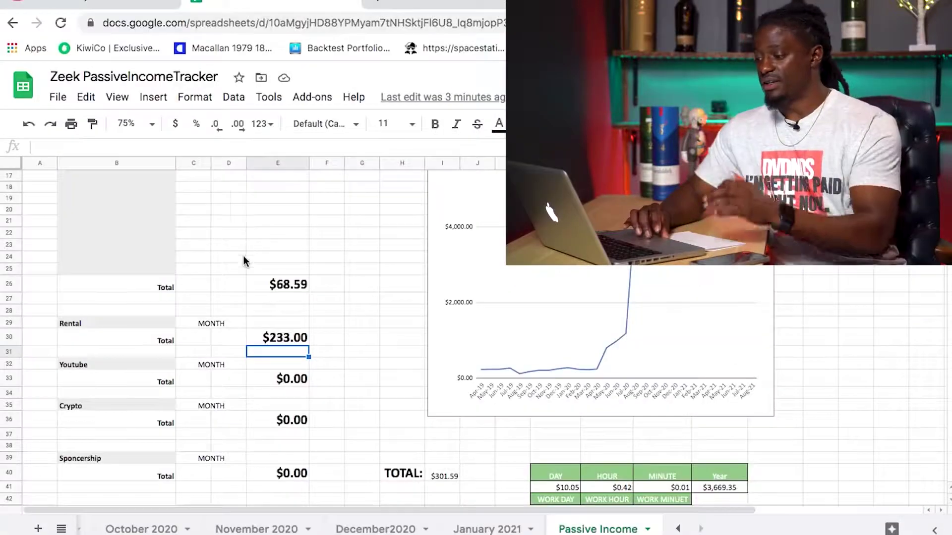
In the Google Sheets passive income tracker, set the Youtube monthly total to 4296.38
scroll(238, 238, down, 3)
scroll(244, 264, down, 1)
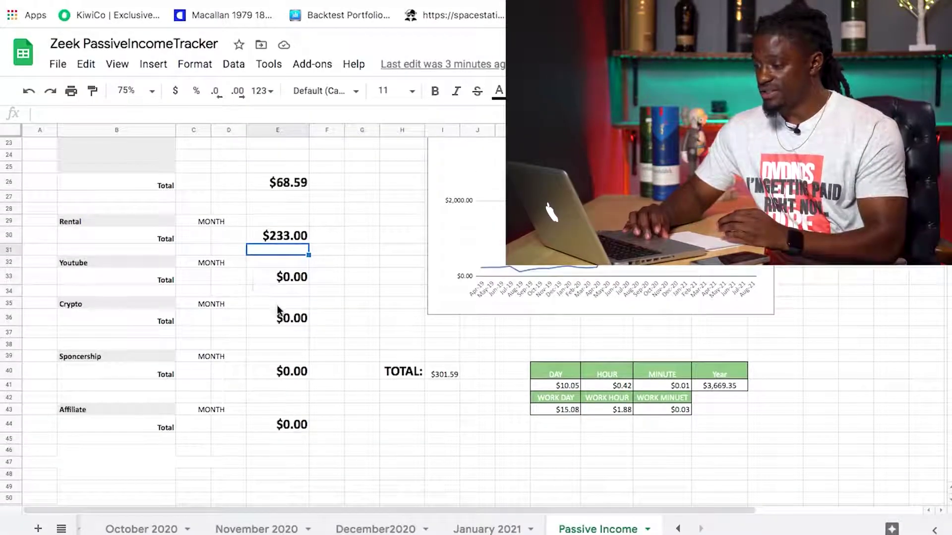
click(284, 275)
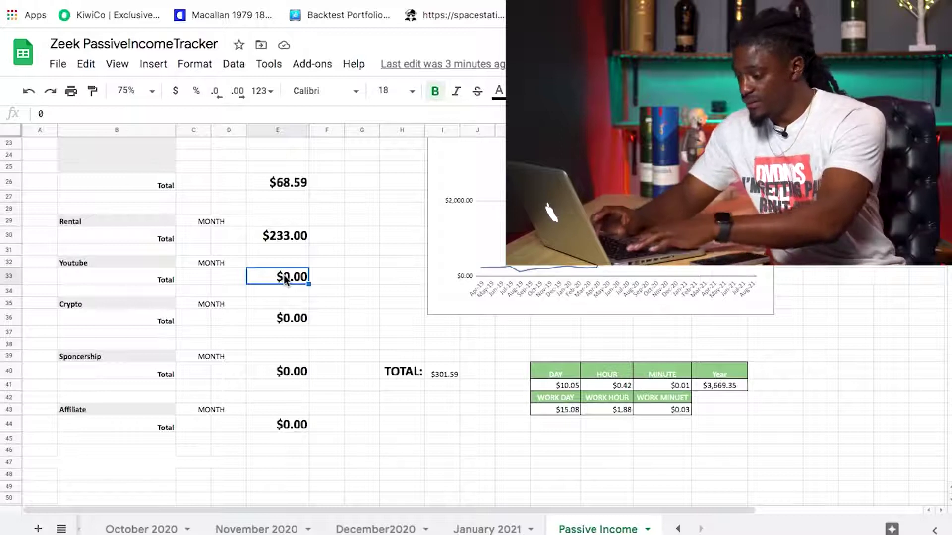
text(4,2)
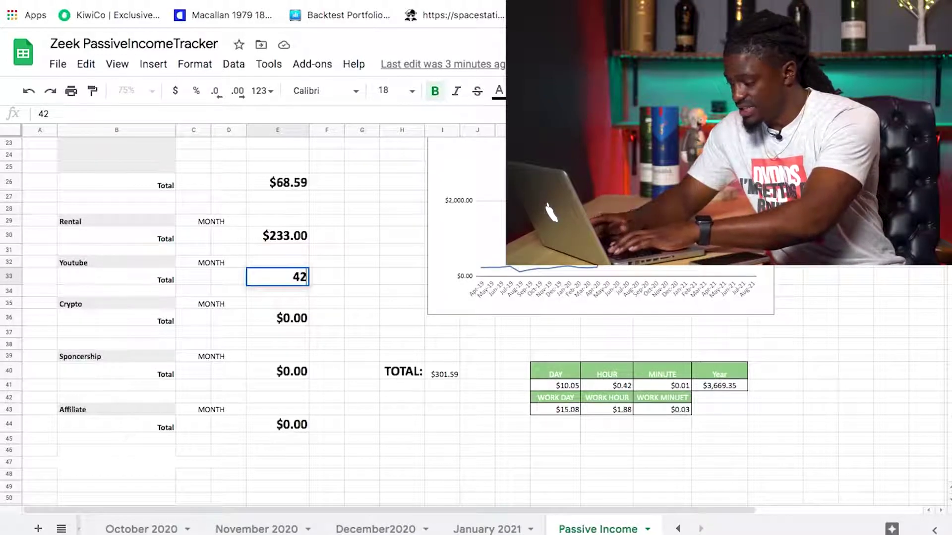
text(96)
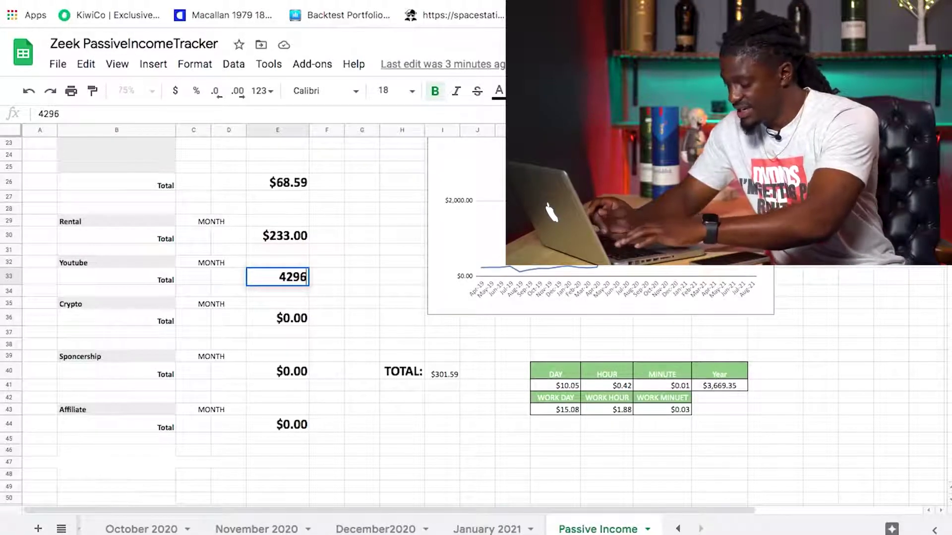
text(.38)
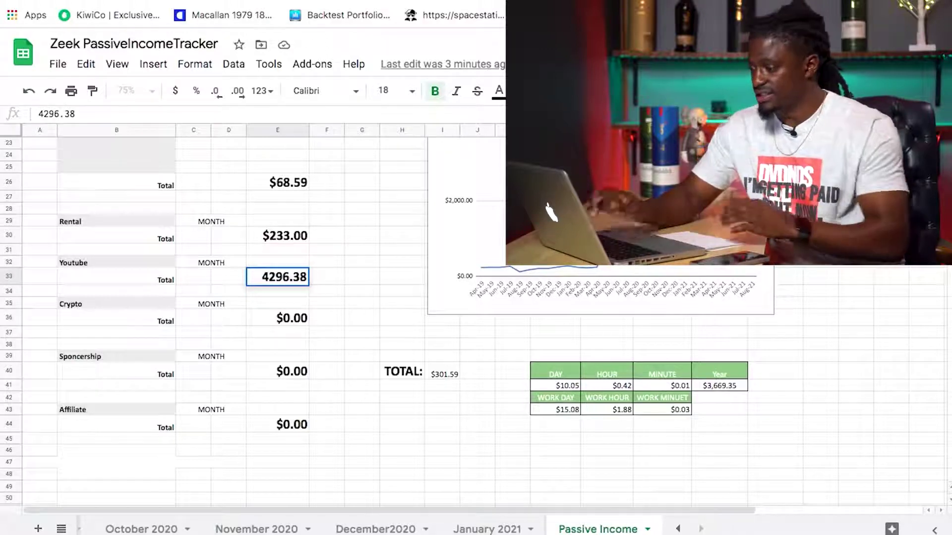
key(Return)
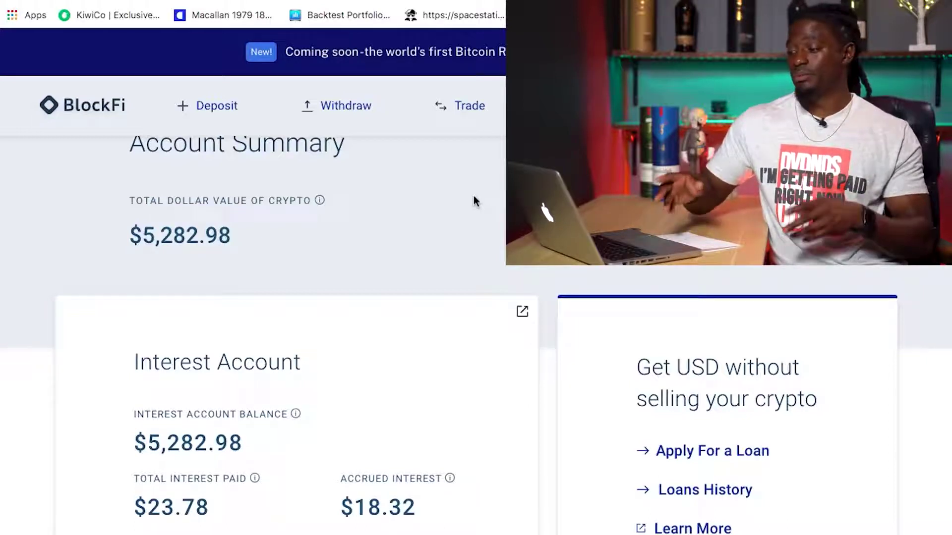
Examine the BlockFi account summary, including the interest account balance, total interest paid, accrued interest and the BTC and ETH holdings
scroll(459, 298, up, 1)
scroll(459, 300, up, 2)
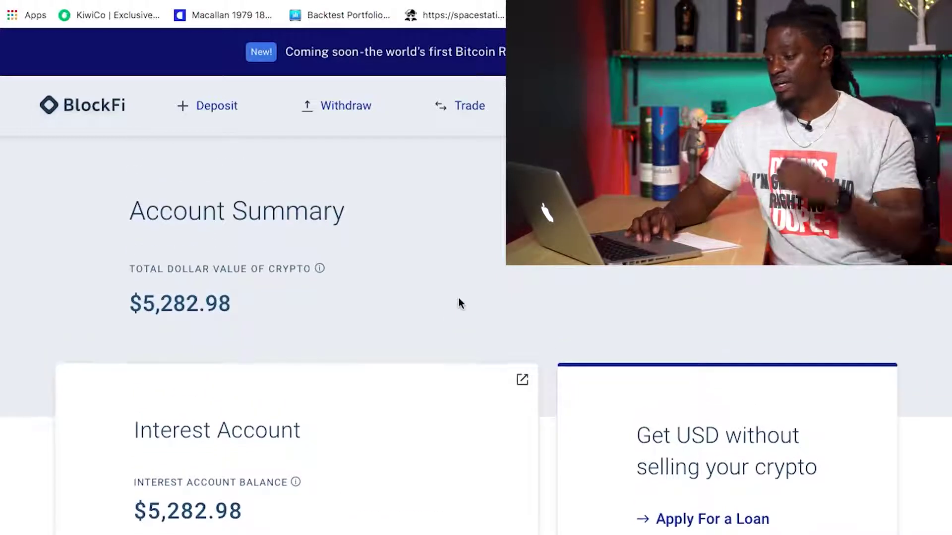
scroll(458, 300, down, 6)
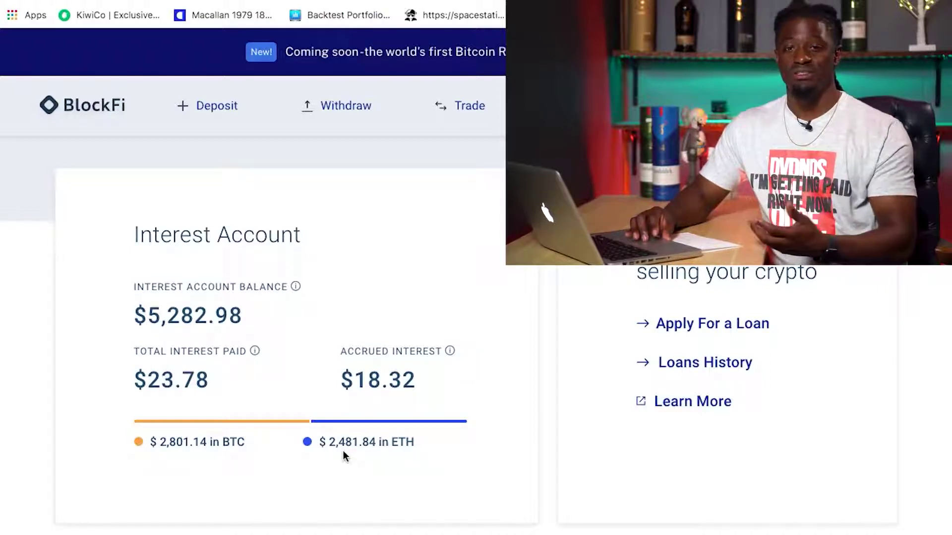
scroll(343, 450, up, 3)
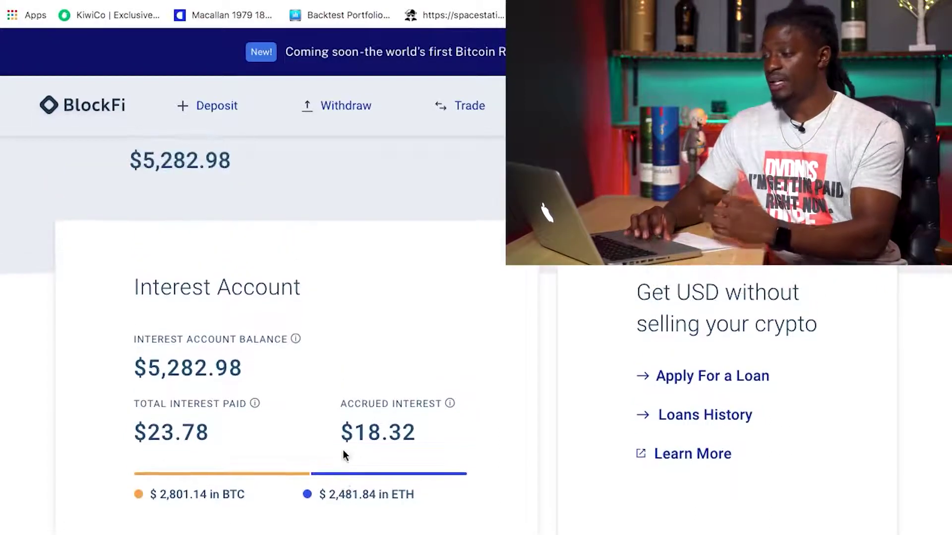
scroll(316, 393, up, 2)
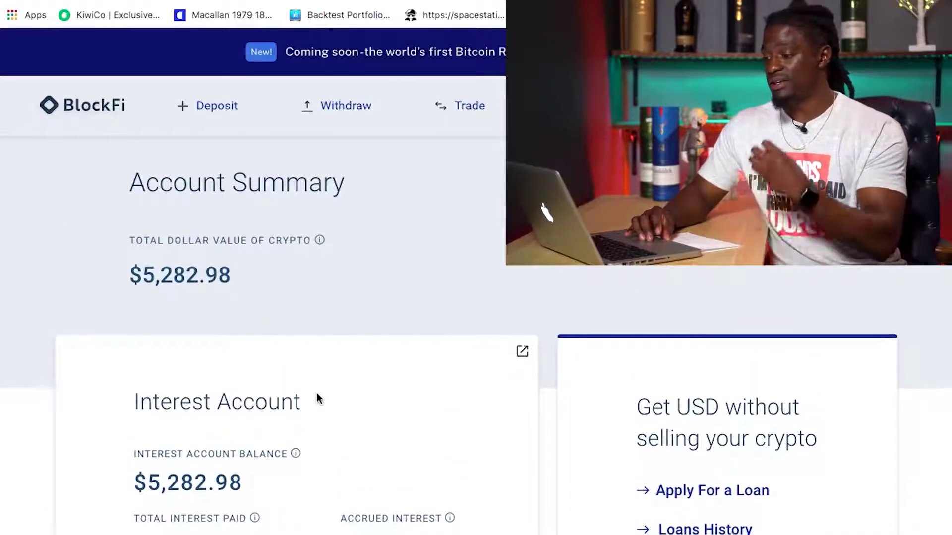
scroll(318, 399, down, 3)
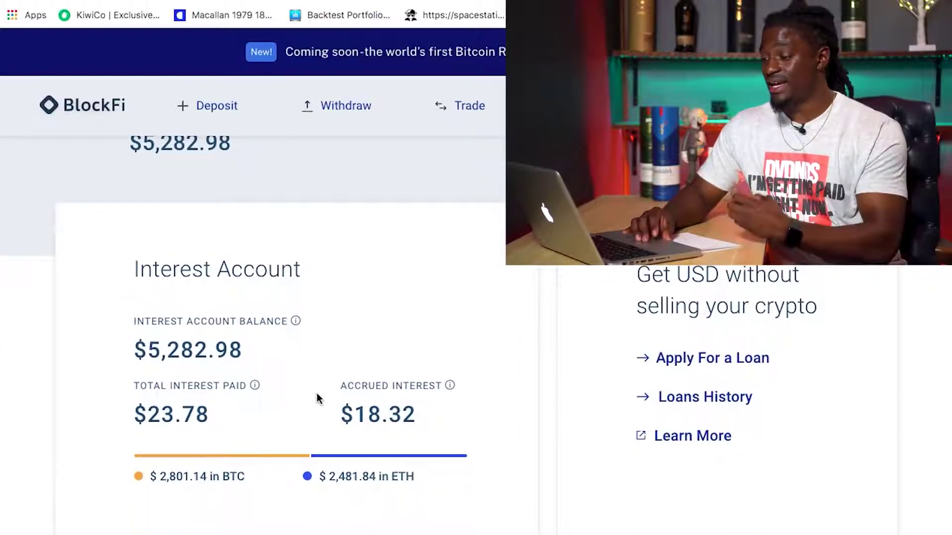
scroll(317, 397, down, 2)
scroll(317, 394, down, 1)
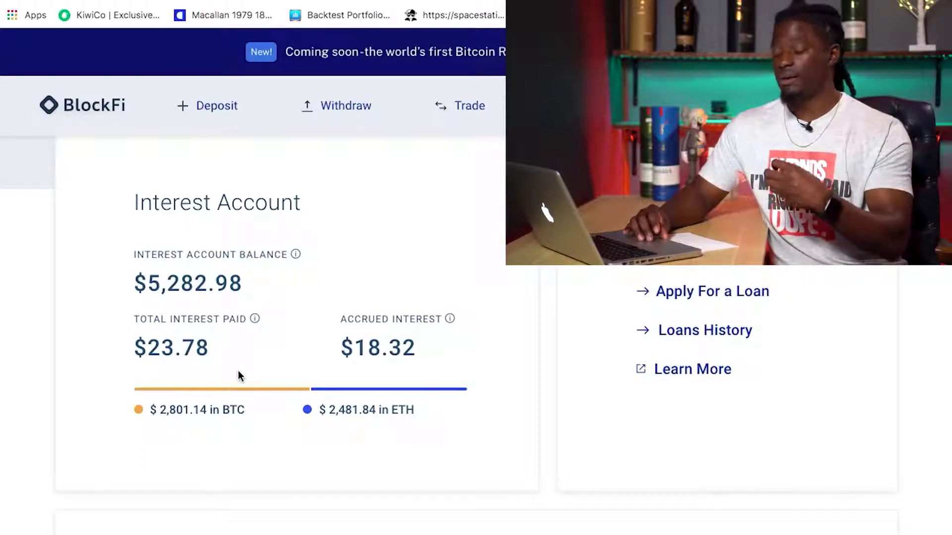
scroll(238, 371, down, 1)
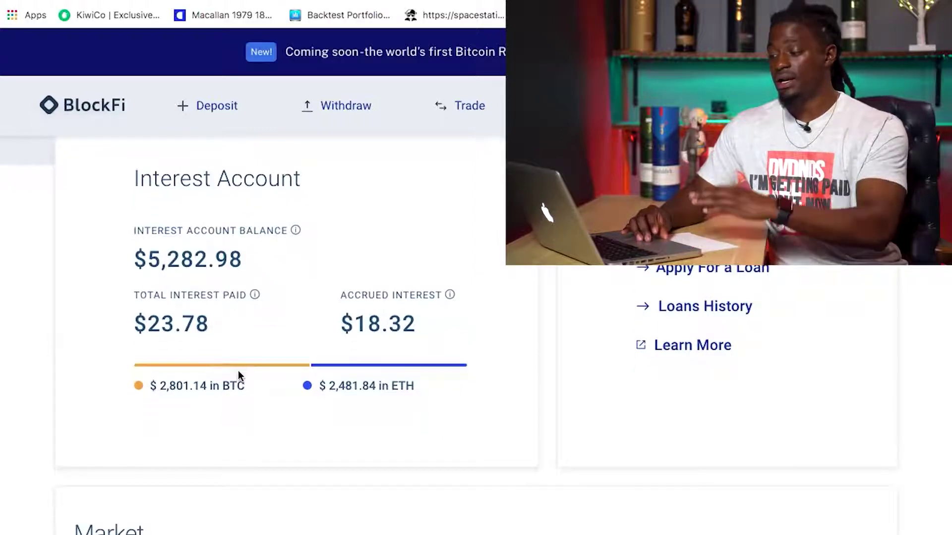
scroll(239, 372, down, 2)
scroll(238, 370, down, 1)
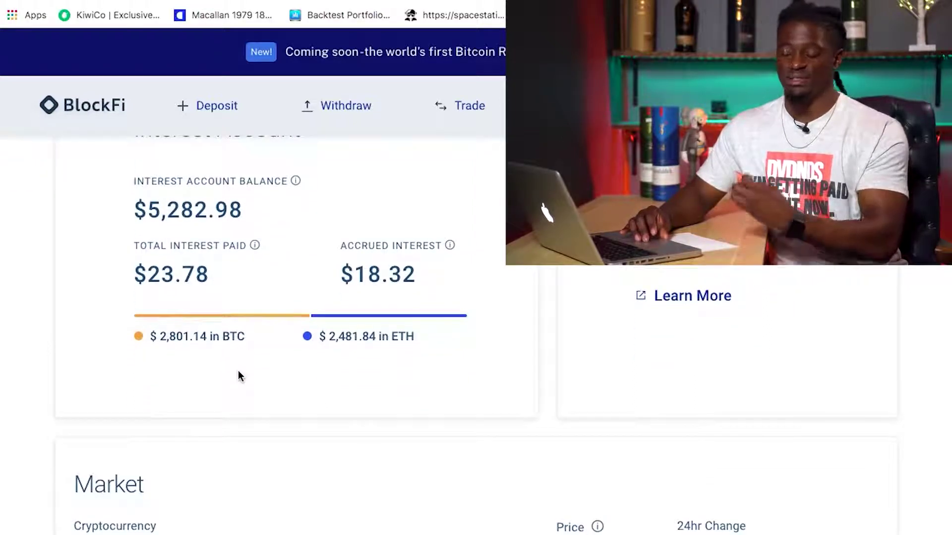
scroll(238, 375, down, 2)
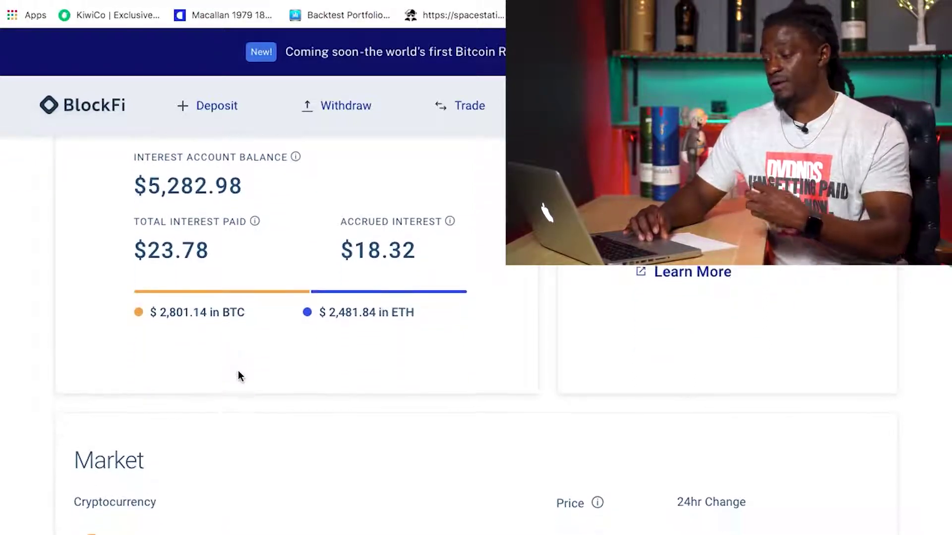
scroll(238, 376, down, 1)
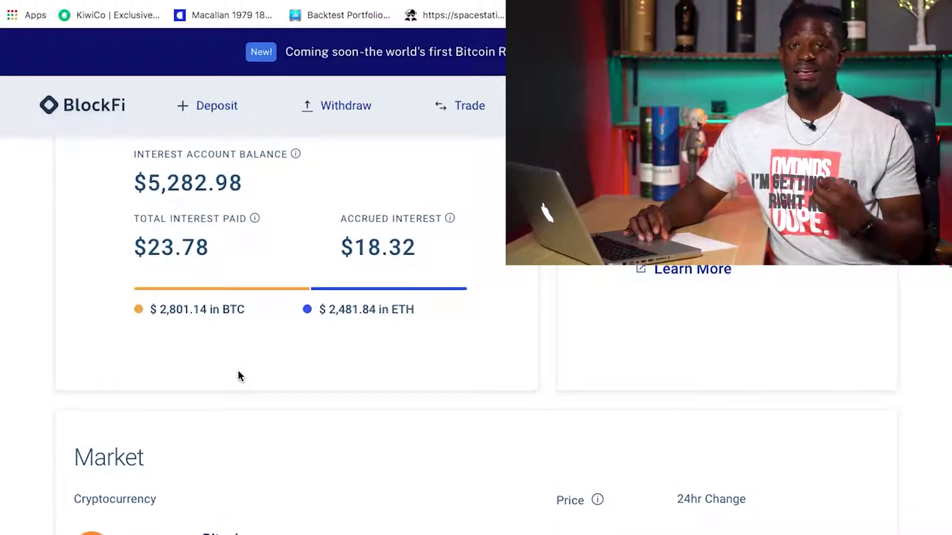
scroll(238, 370, down, 1)
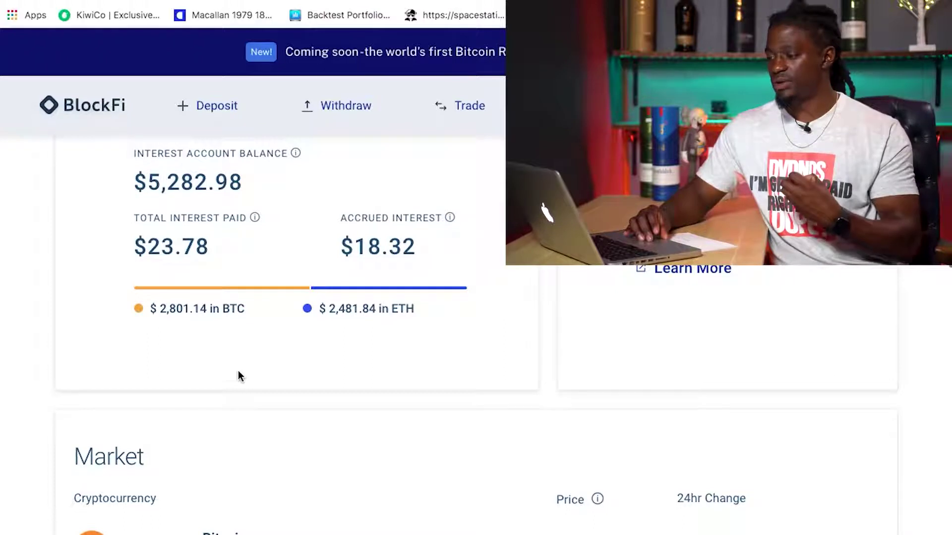
scroll(238, 371, up, 1)
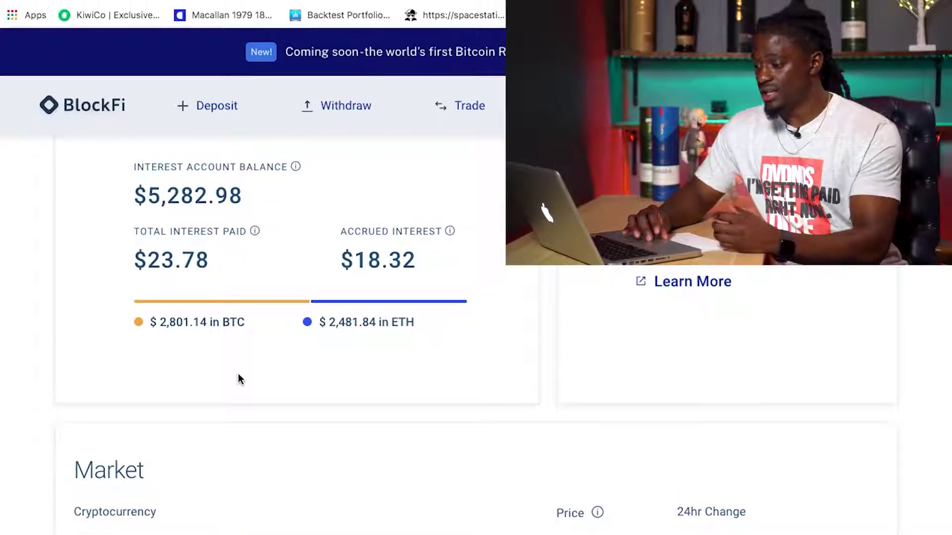
scroll(254, 446, up, 3)
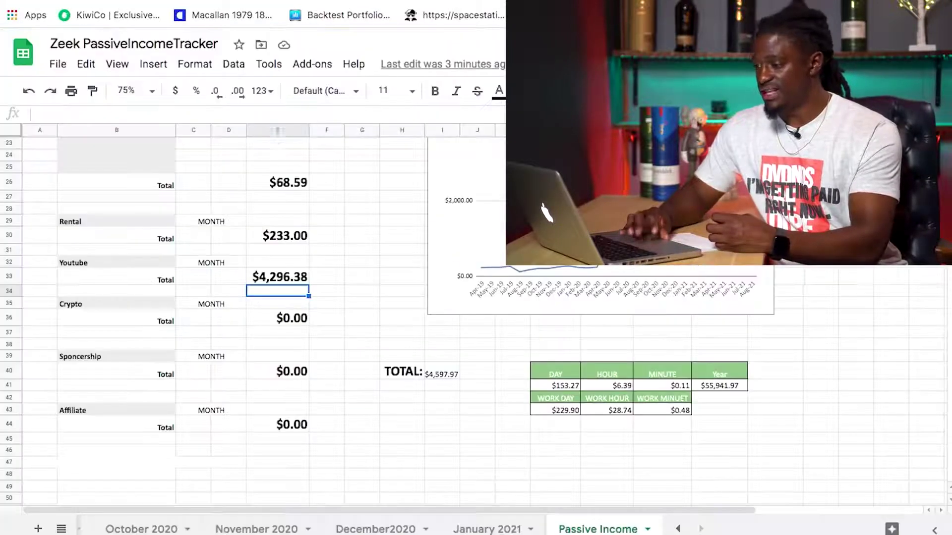
Back in the Google Sheets tracker, set the Crypto monthly total to 23.78
click(195, 321)
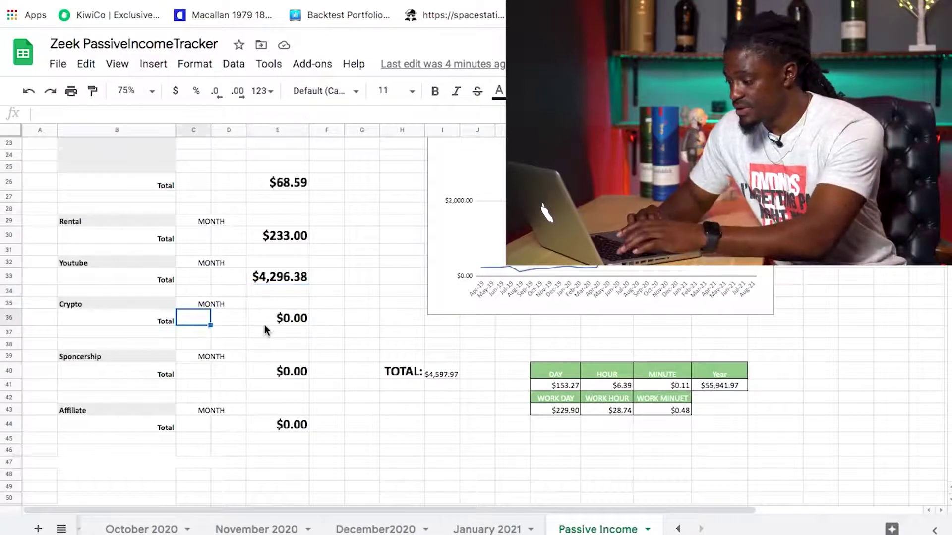
click(290, 322)
text(23.78)
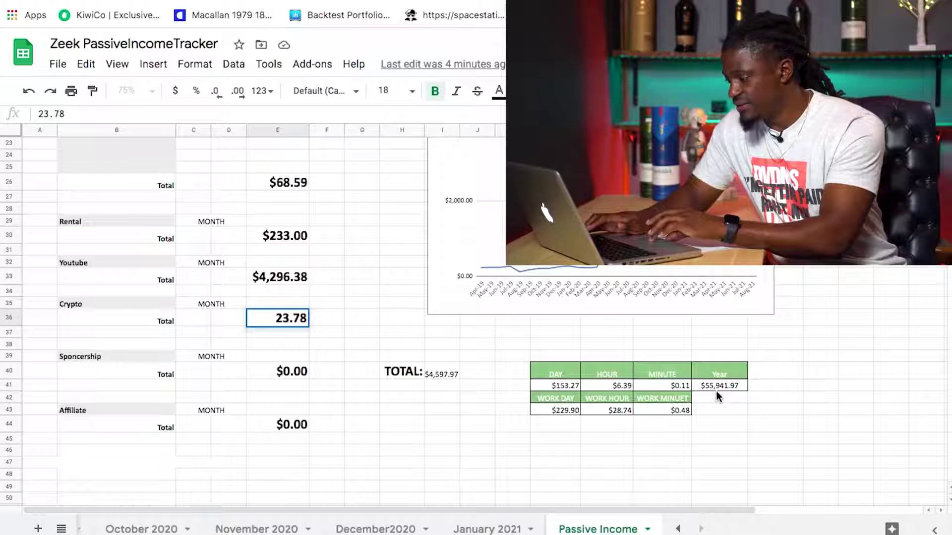
key(Return)
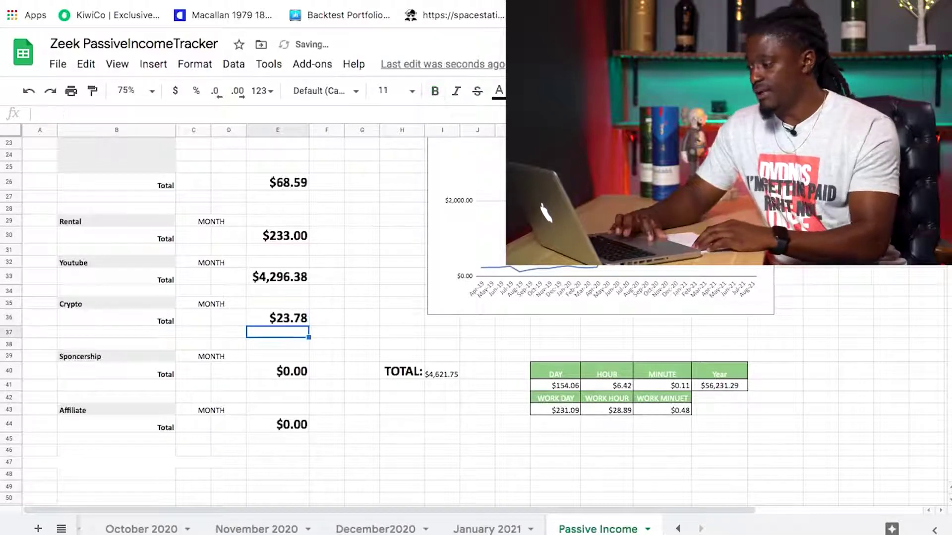